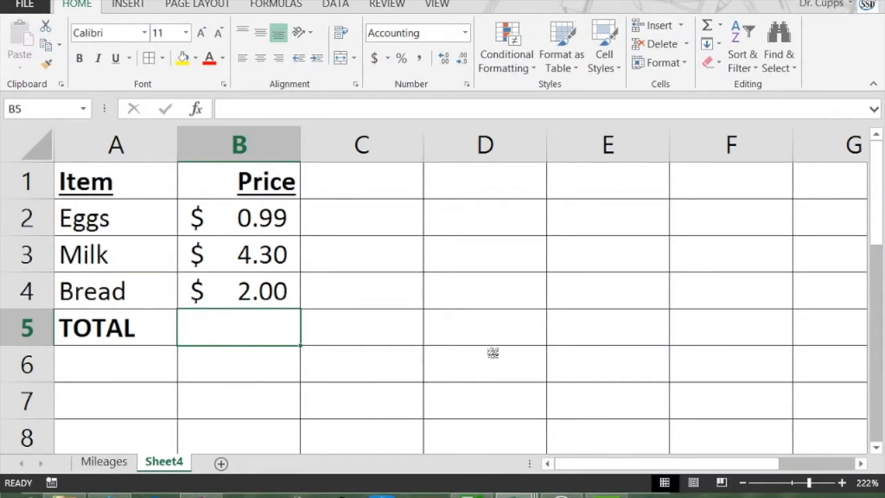
- Enter the formula =b2+c2 in the TOTAL price cell B5 and reselect that cell
type("=")
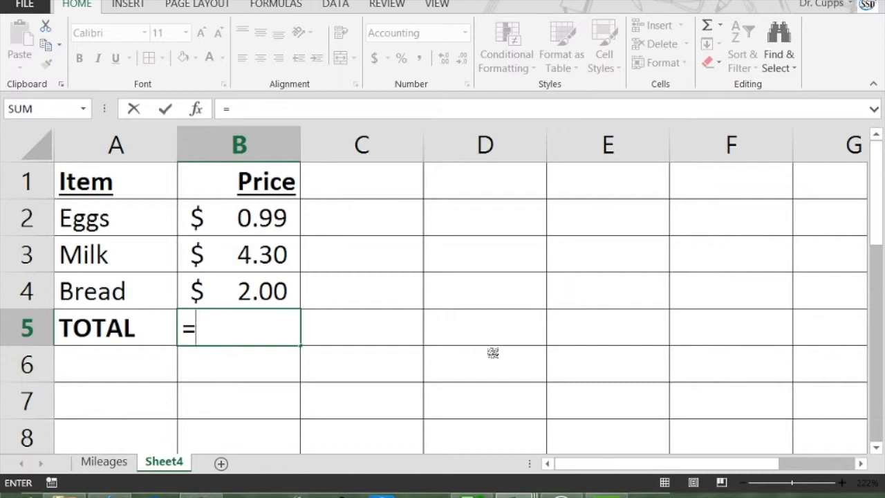
type("b2")
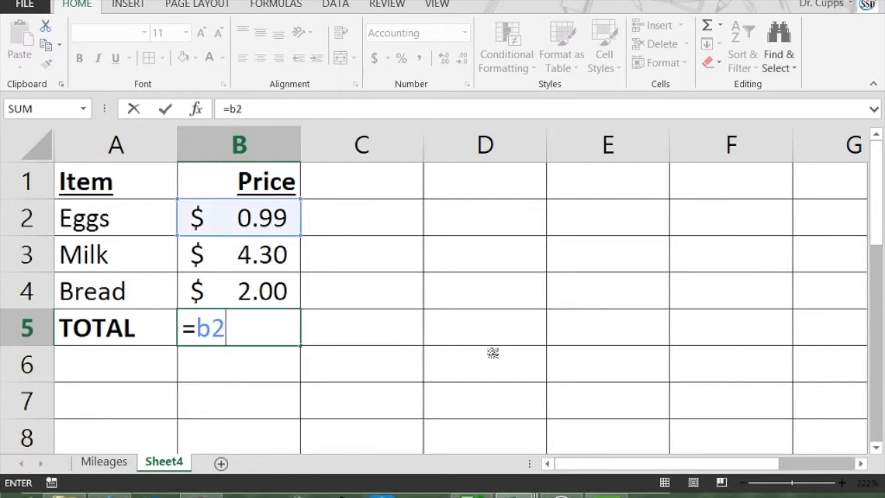
type("+c2")
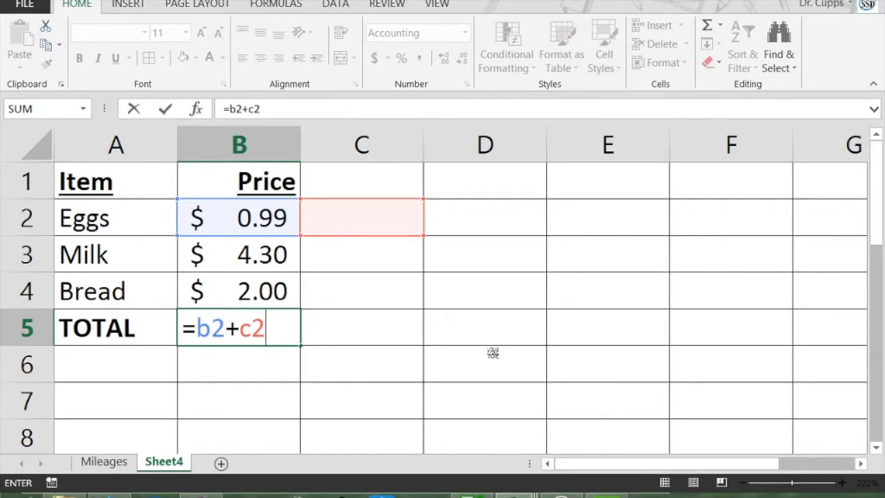
key("Return")
key("Up")
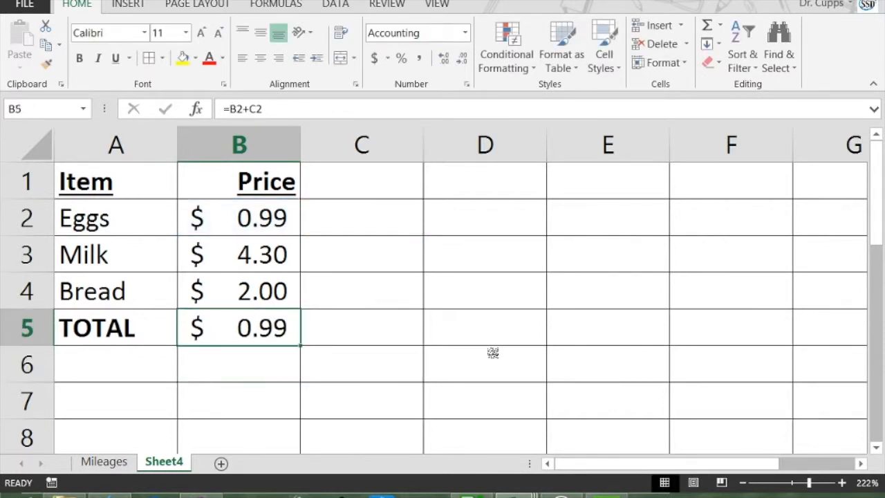
- Edit the formula in B5 to add the eggs and bread prices, =B2+b4
double_click(280, 330)
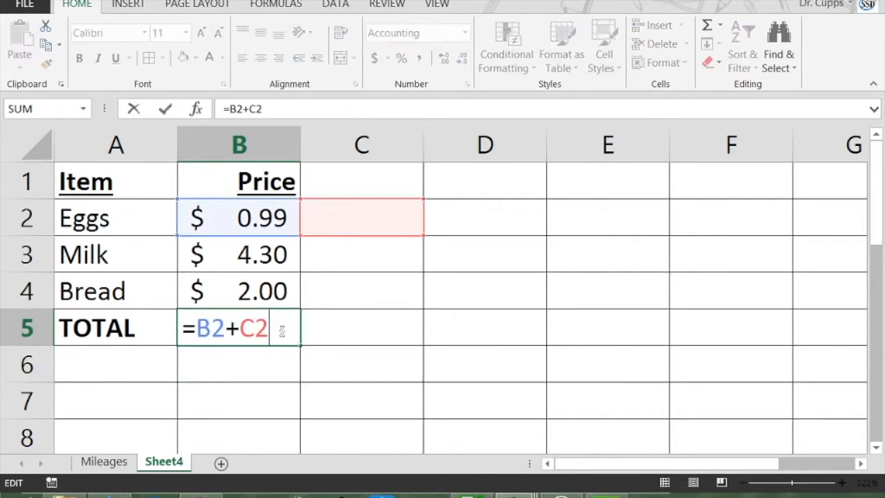
key("BackSpace")
key("BackSpace")
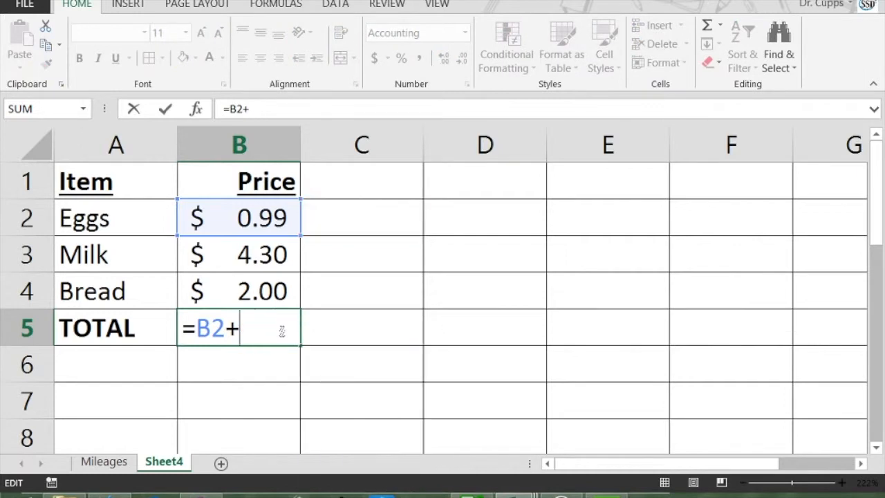
type("b4")
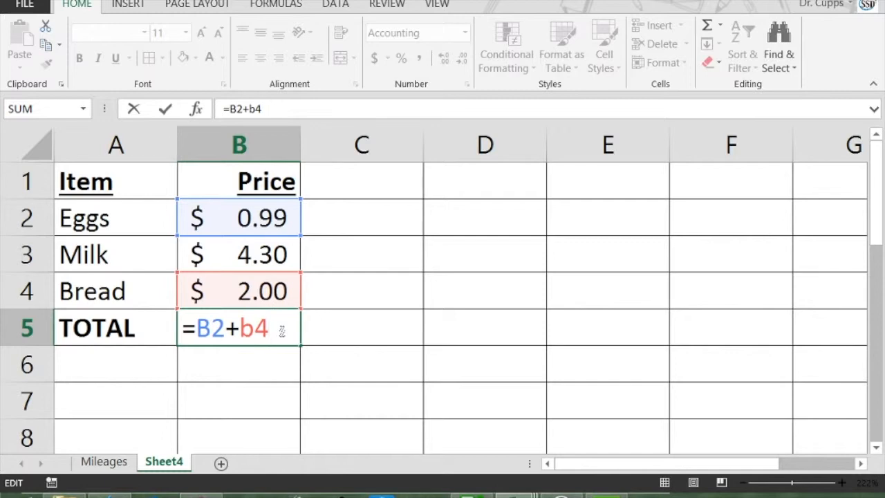
key("Return")
left_click(279, 330)
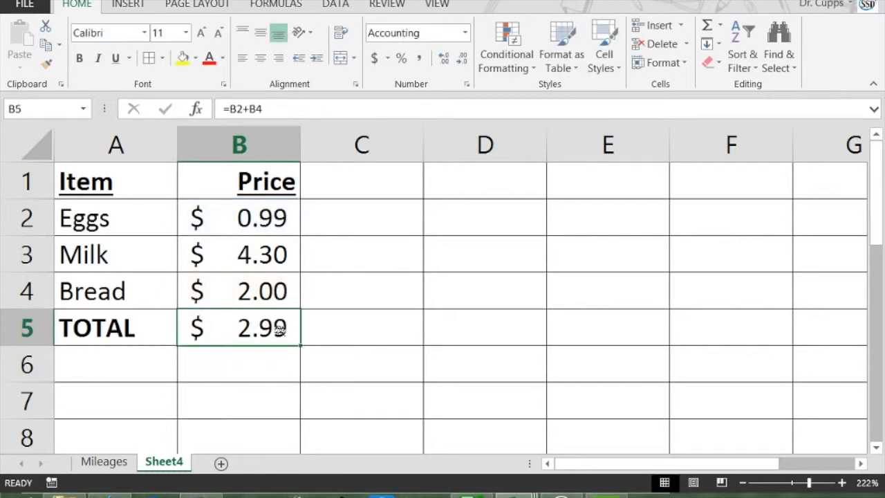
- Draft the subtraction formula =b2-b3 in B5 and erase it back to the equals sign
type("=")
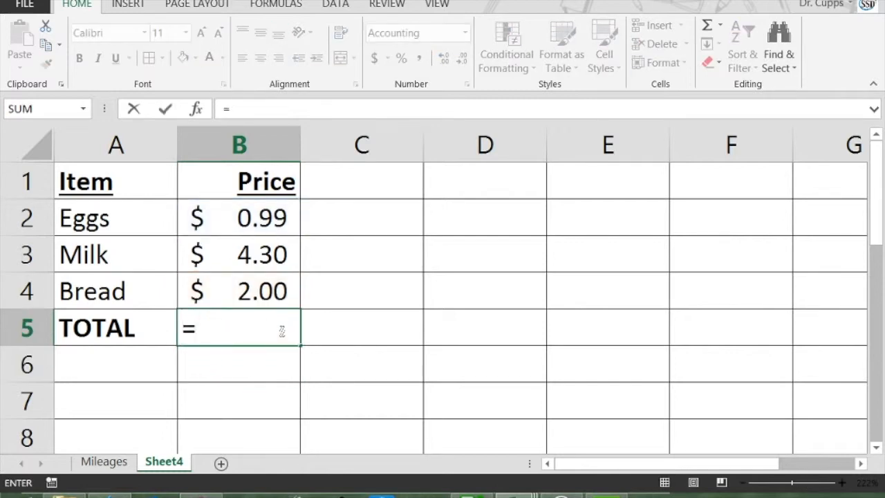
type("b2")
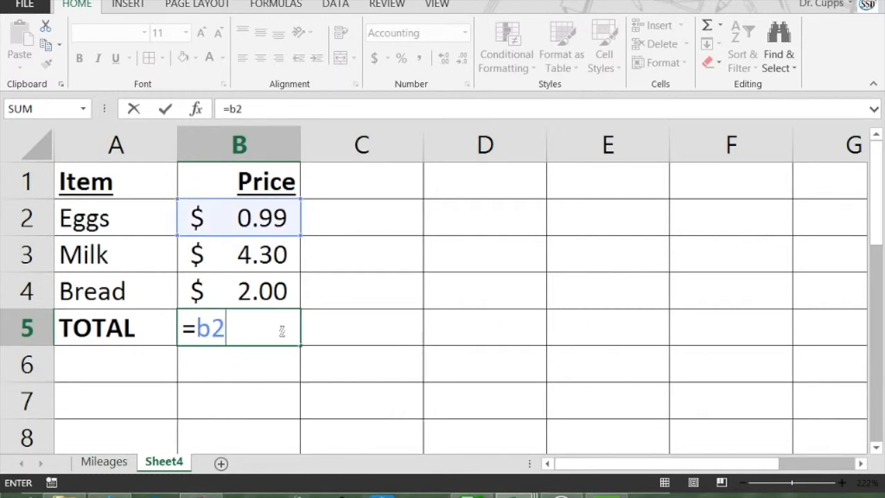
type("-b3")
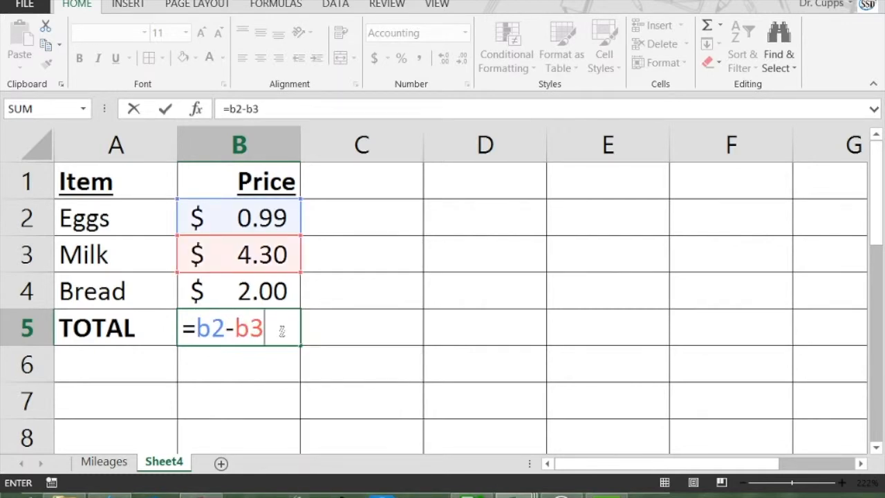
key("BackSpace")
key("BackSpace")
key("BackSpace")
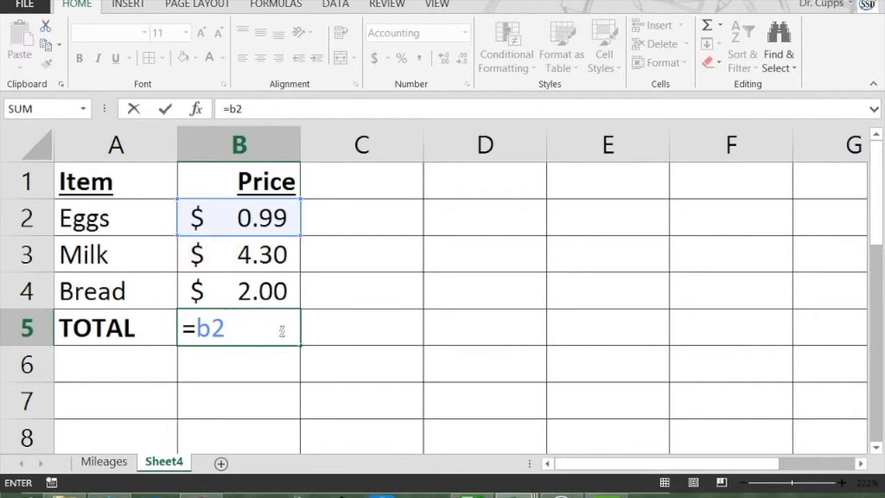
key("BackSpace")
key("BackSpace")
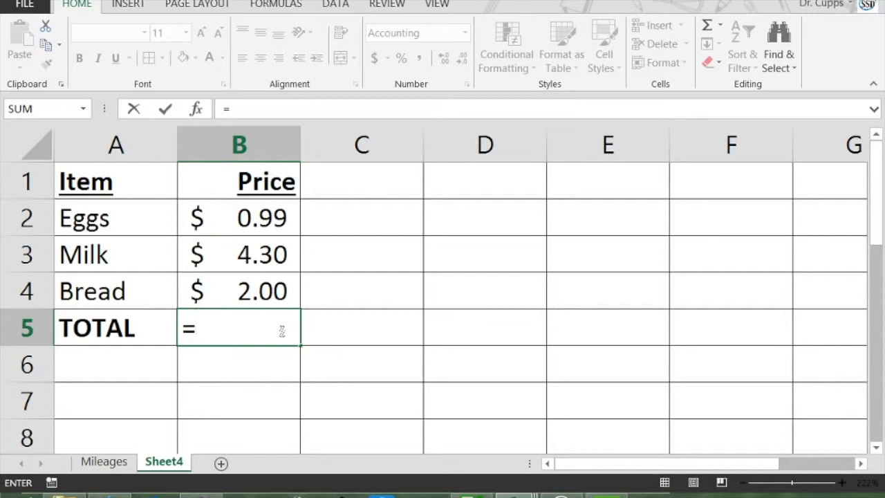
- Complete the formula in B5 as a SUM function over the range b2:b4
type("sum")
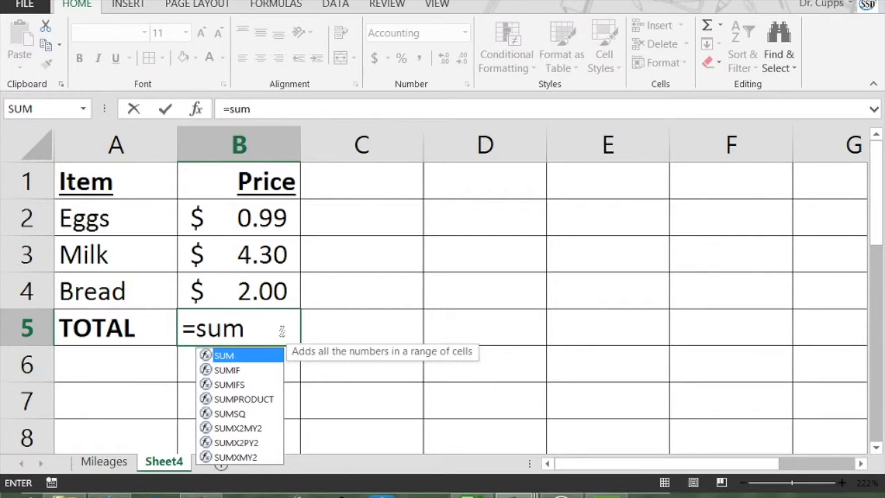
type("(")
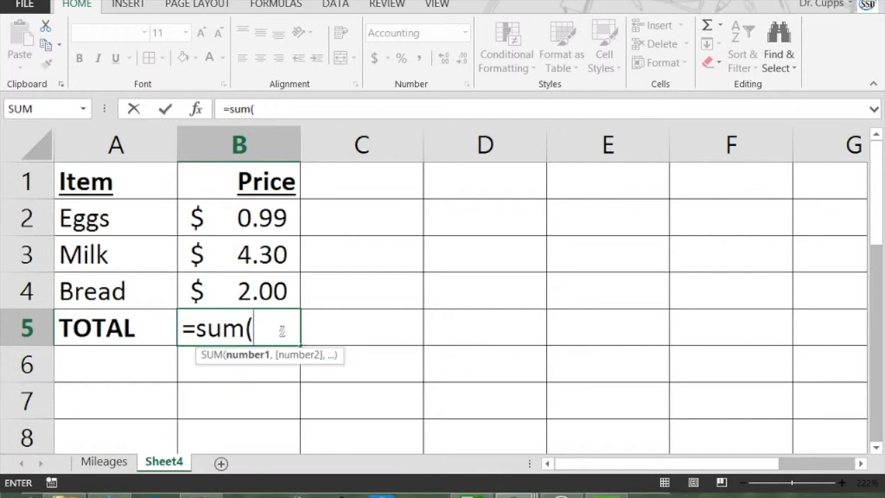
type("b2:b4")
key("Return")
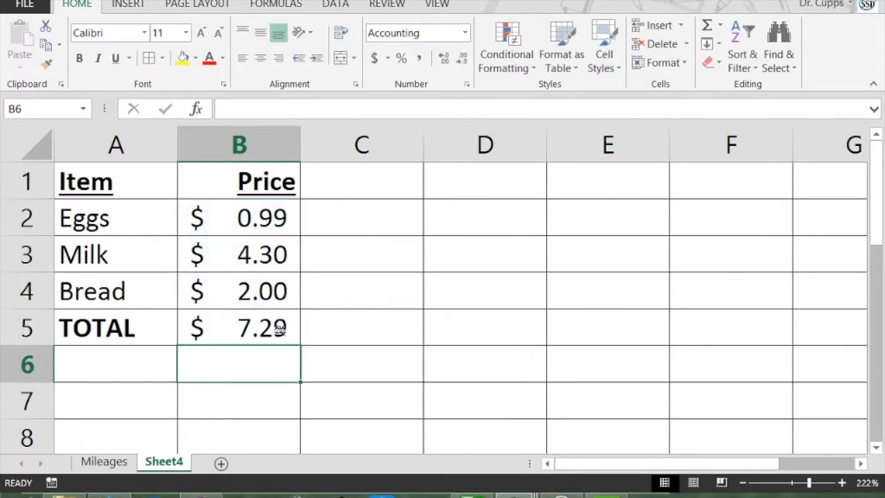
- View the function arguments of the SUM formula in B5 and close them without changes
left_click(280, 329)
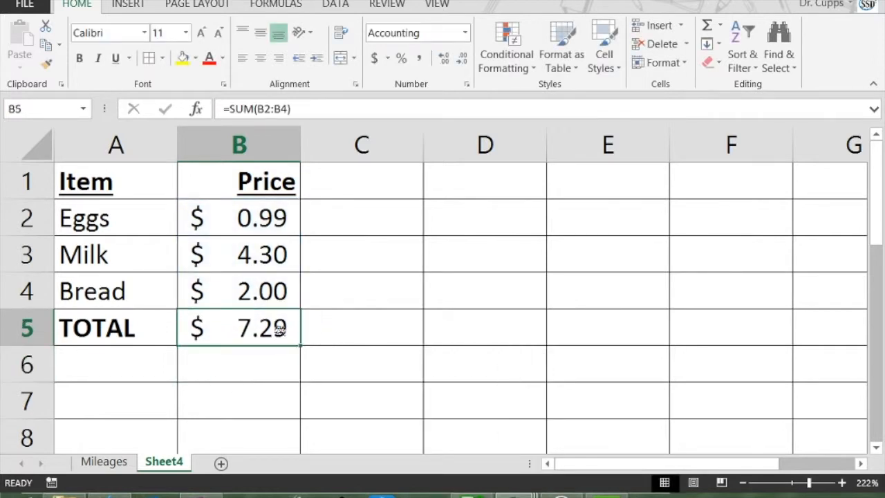
left_click(197, 109)
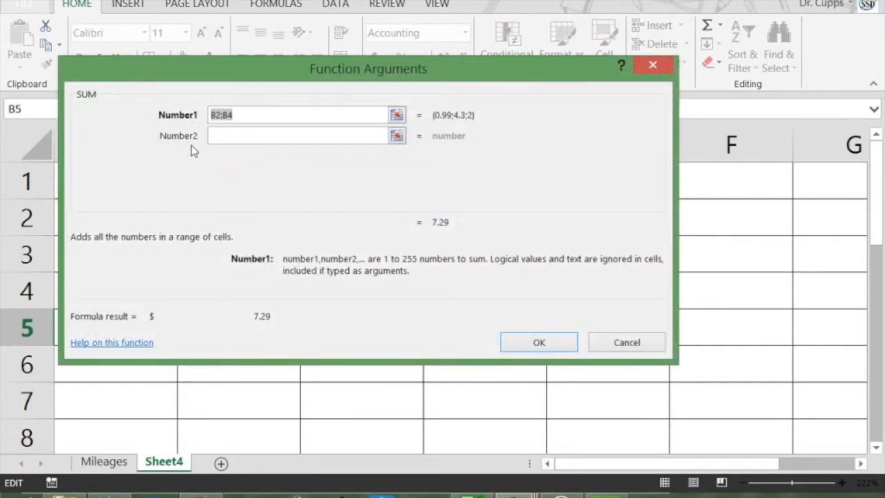
left_click(332, 136)
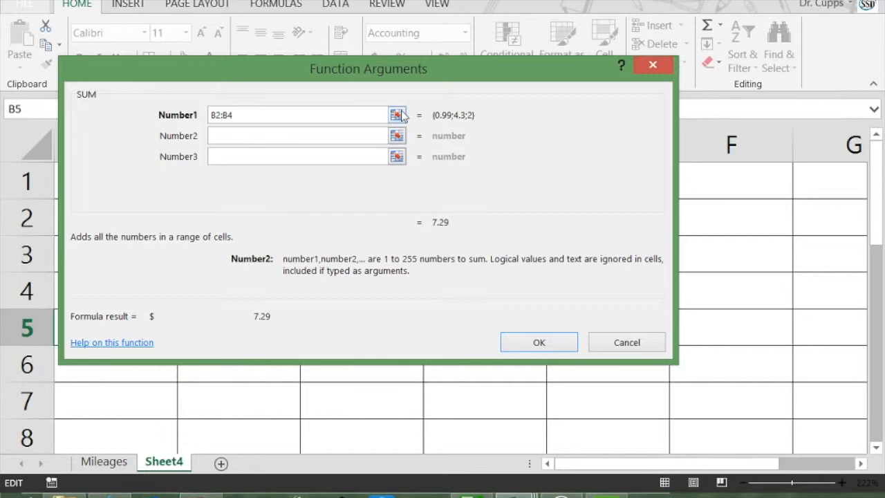
left_click(641, 348)
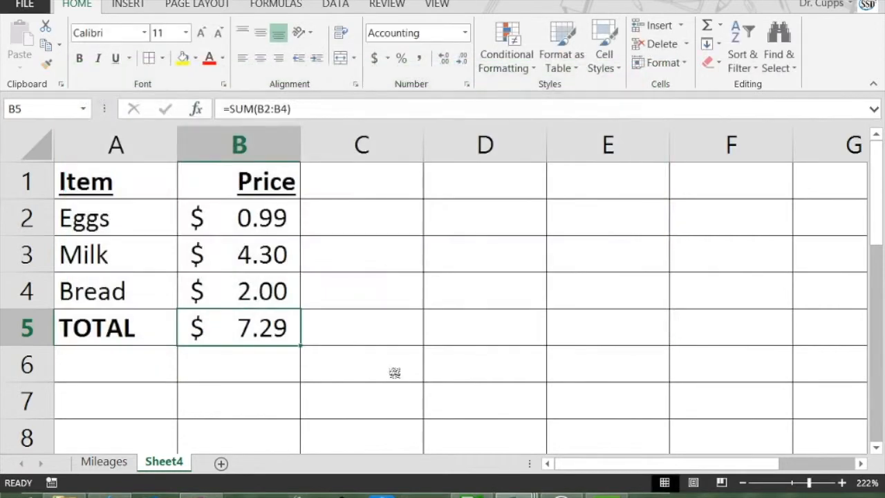
- Clear the SUM formula from the TOTAL price cell B5 and reselect the cell
key("BackSpace")
key("Return")
left_click(252, 321)
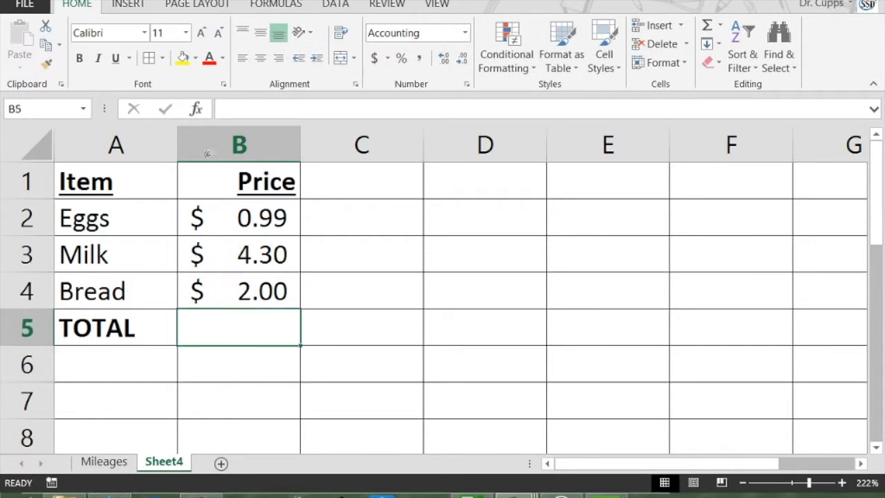
- Total the item prices B2:B4 in cell B5 using AutoSum
left_click(289, 7)
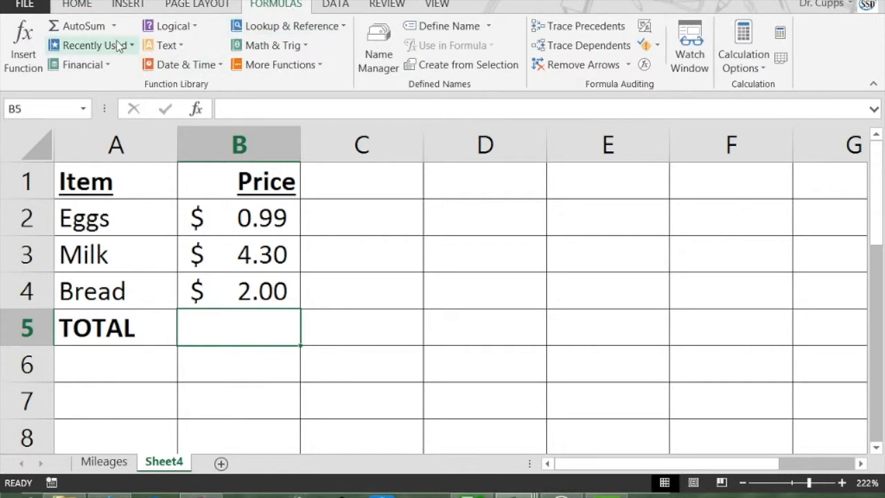
left_click(82, 7)
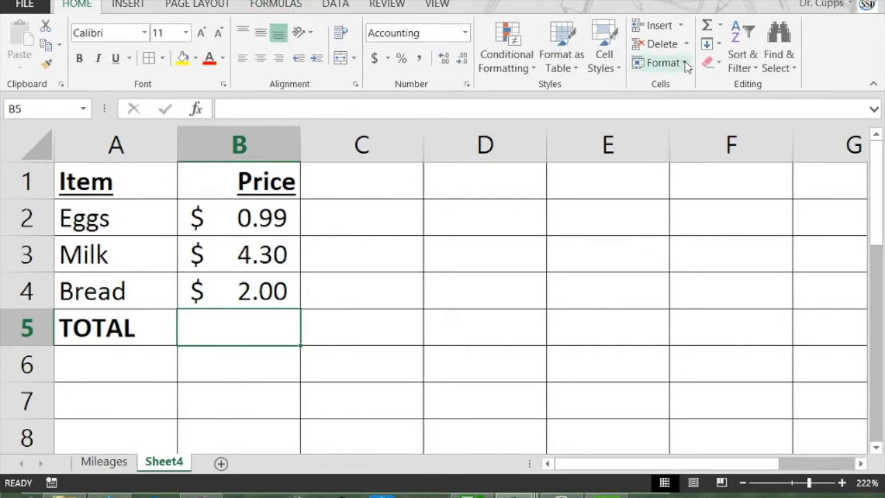
left_click(706, 27)
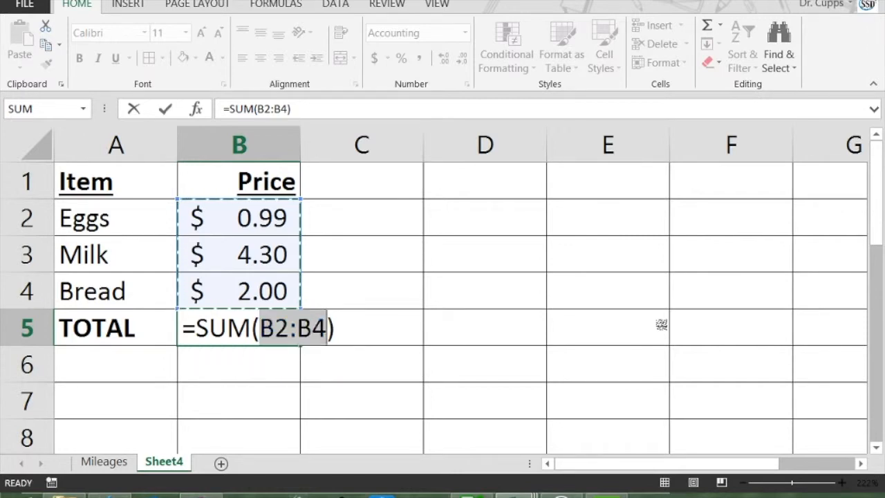
key("Return")
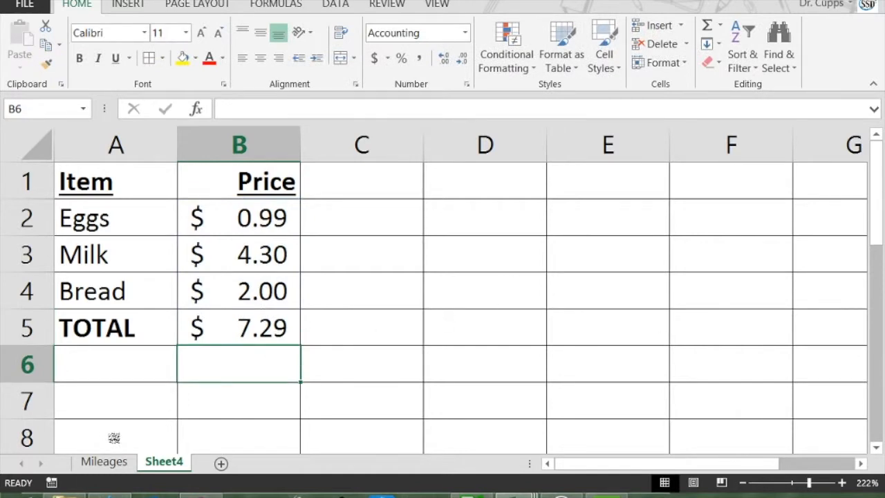
- Rename the worksheet Sheet4 as Groceries
left_click(119, 464)
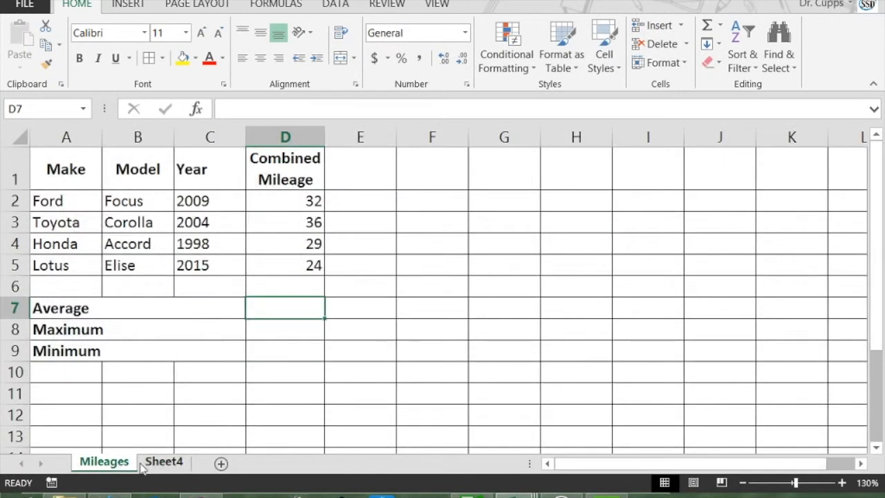
left_click(151, 463)
left_click_drag(158, 469, 219, 428)
type("Groceries")
key("Return")
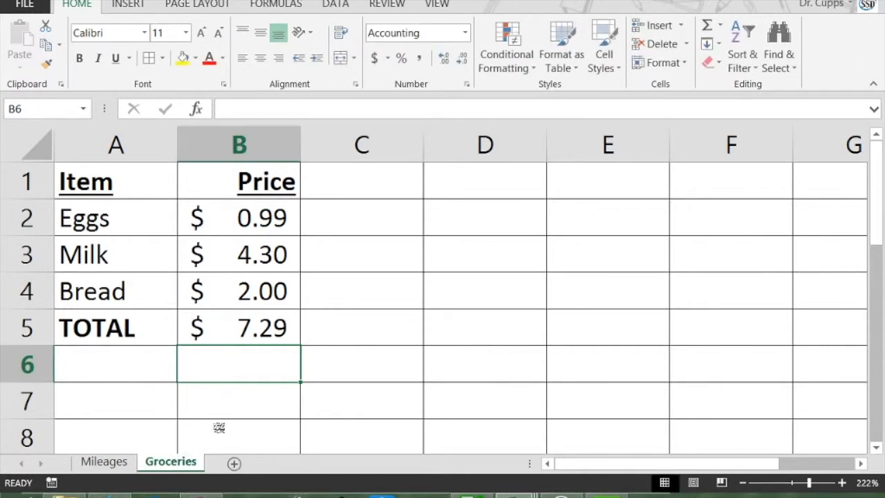
- On the Mileages sheet, start a formula in the Average cell D7 with the suggested AVERAGE function
left_click(127, 469)
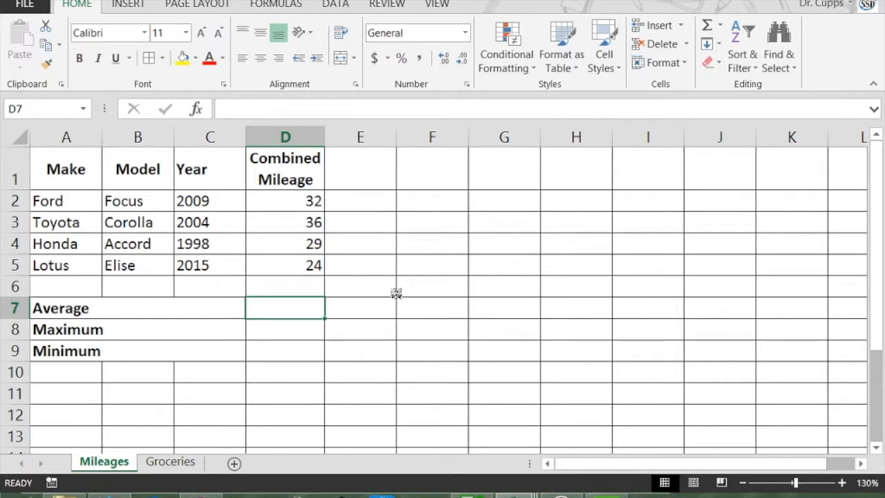
type("=average")
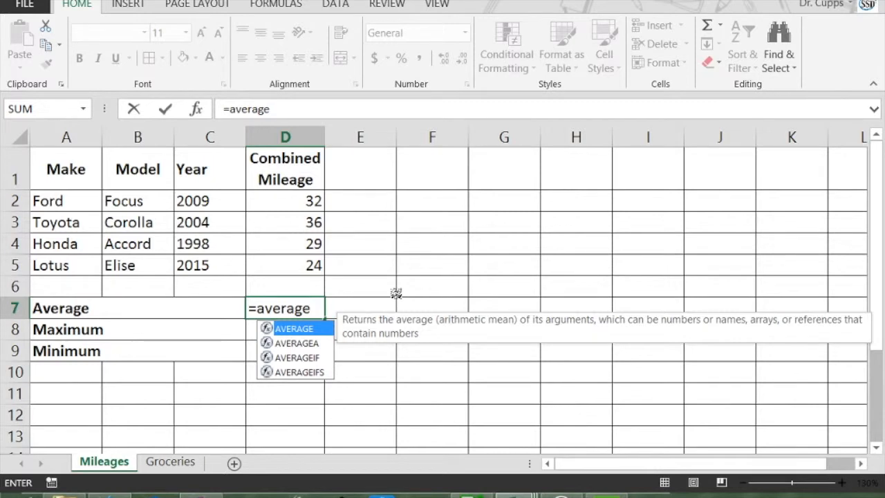
key("BackSpace")
key("BackSpace")
key("BackSpace")
key("BackSpace")
key("BackSpace")
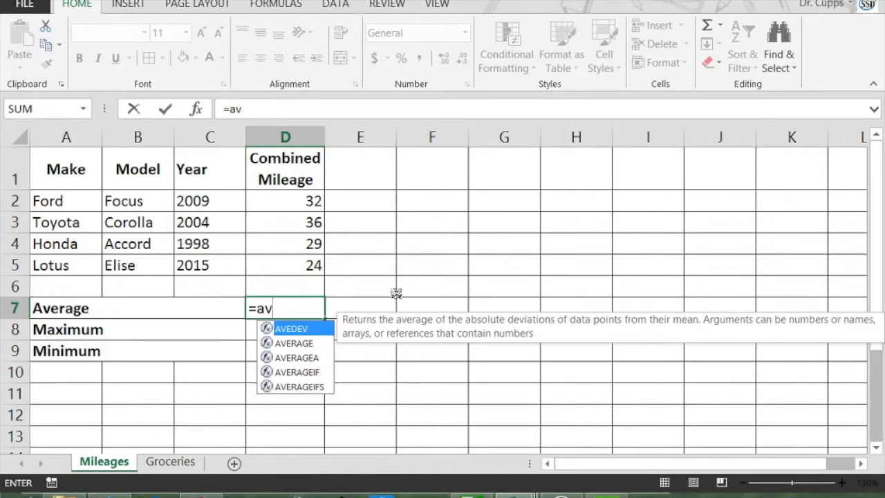
left_click(296, 342)
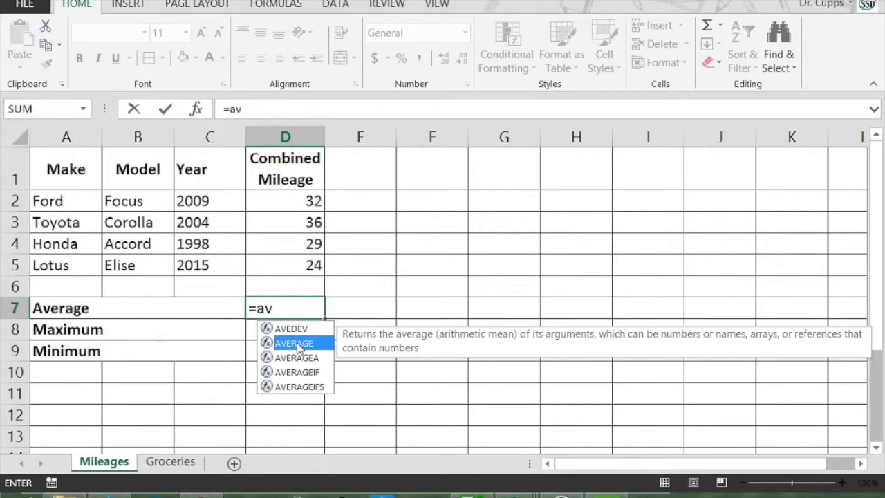
double_click(301, 341)
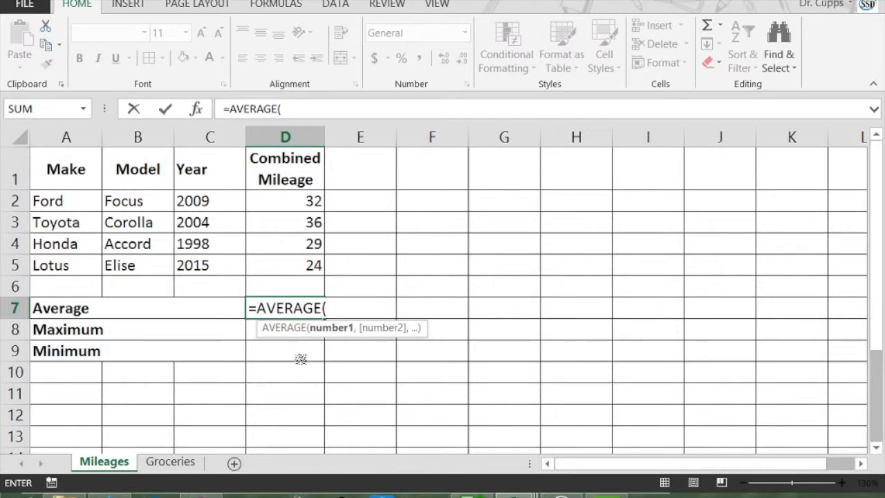
- Complete the AVERAGE formula with the combined mileage range D2:D5 and reselect cell D7
left_click(309, 199)
left_click_drag(305, 222, 302, 267)
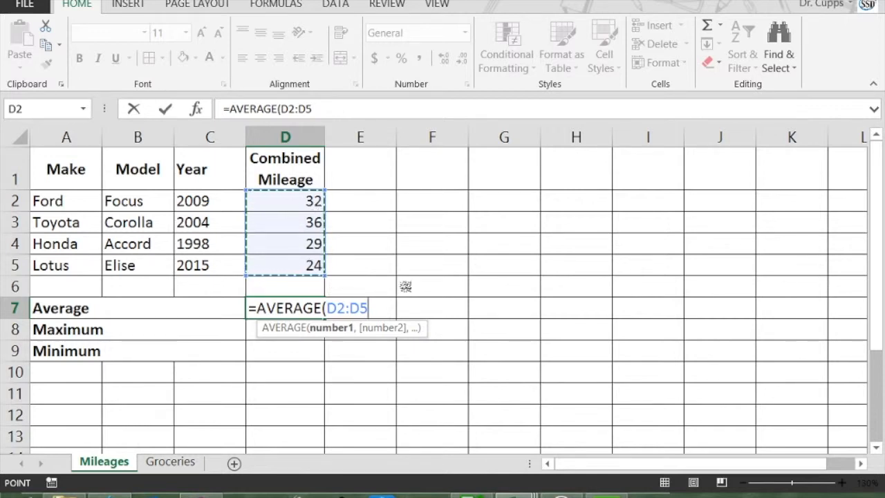
key("Return")
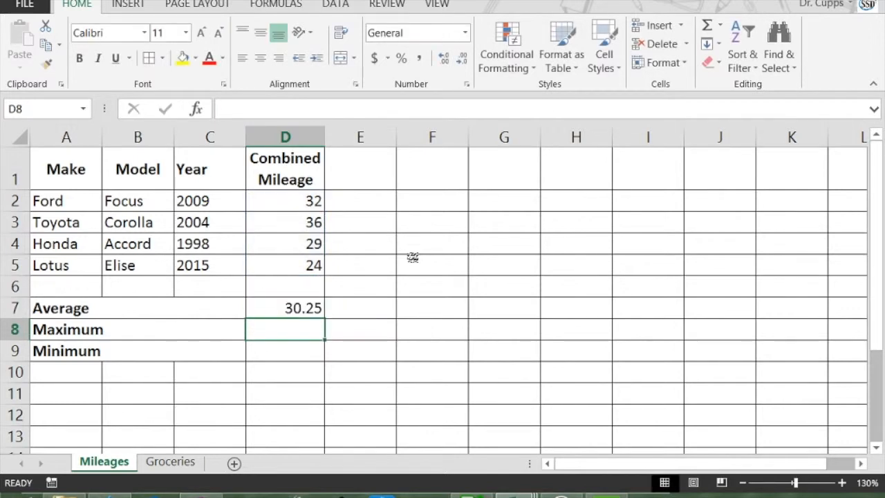
key("Up")
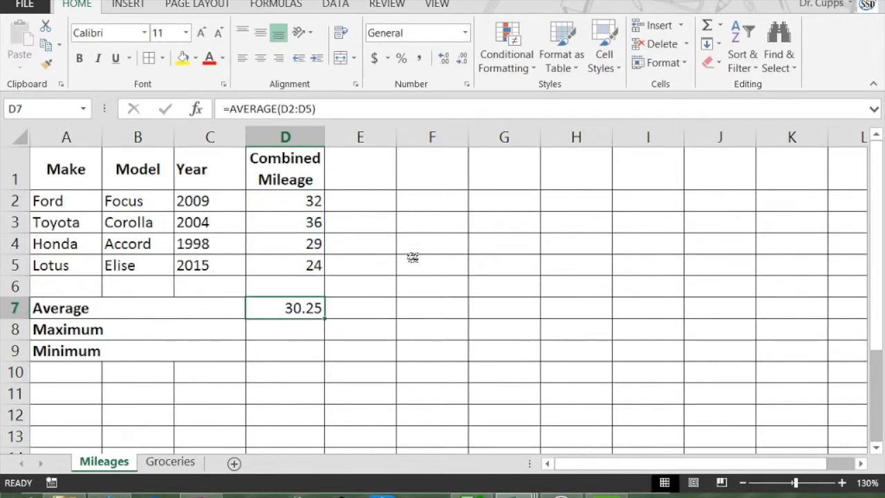
- Clear the AVERAGE formula from cell D7 and keep that cell selected
key("BackSpace")
key("Return")
key("Up")
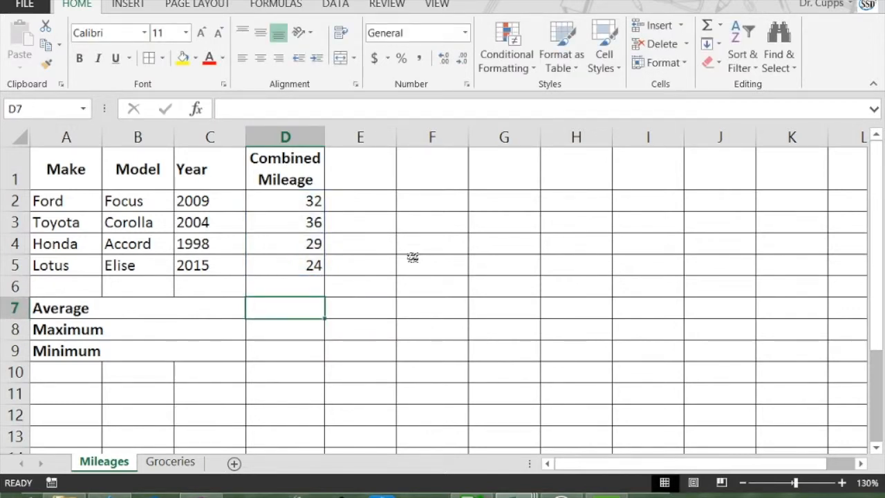
- Calculate the average mileage in cell D7 using AutoSum's Average function with the proposed range D2:D6
left_click(722, 25)
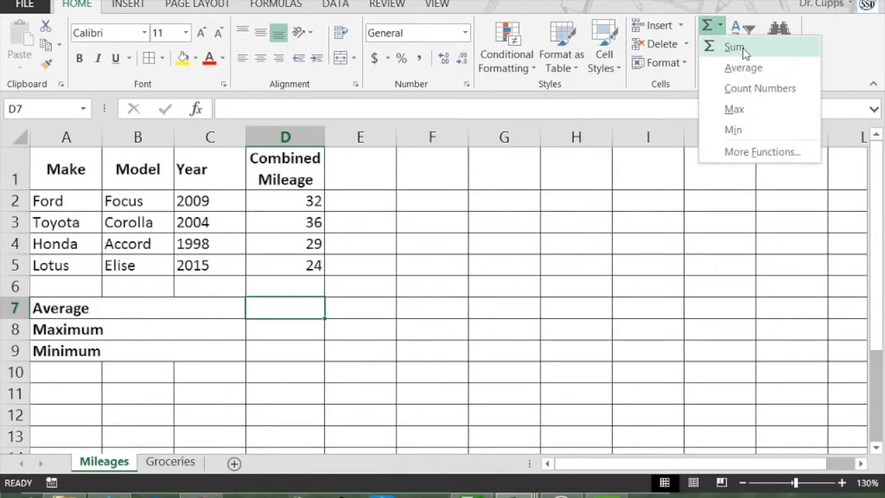
left_click(720, 28)
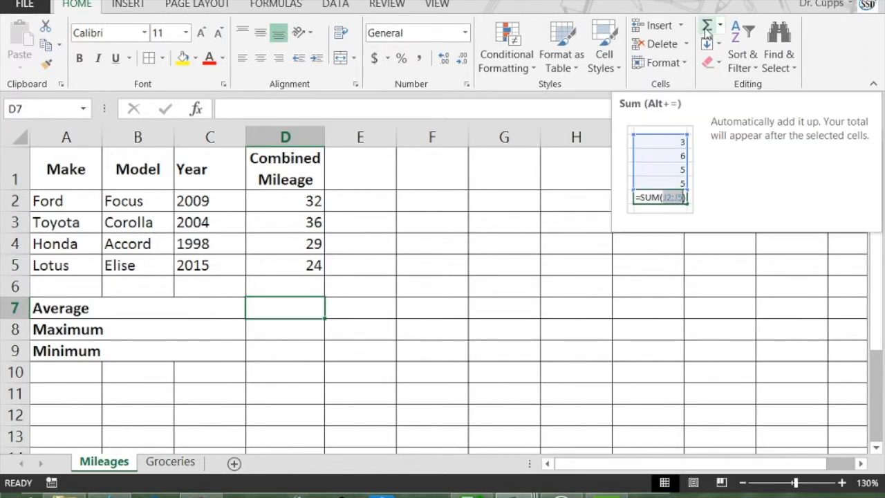
left_click(721, 26)
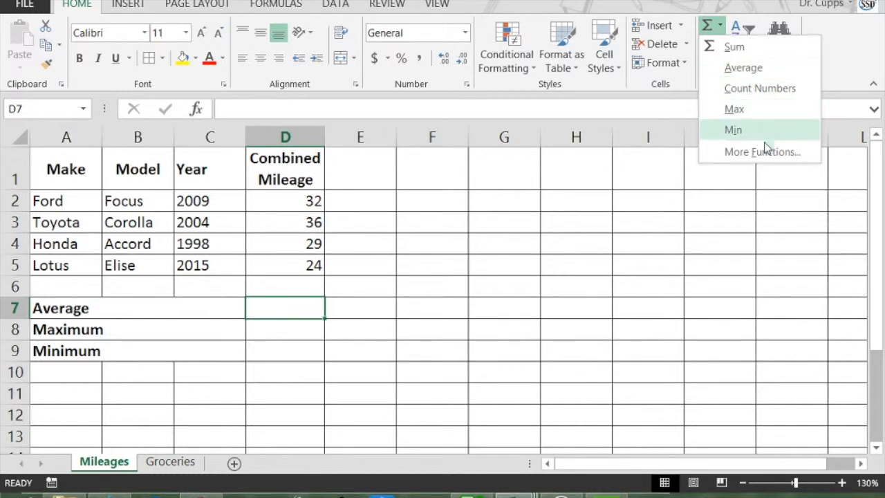
left_click(743, 68)
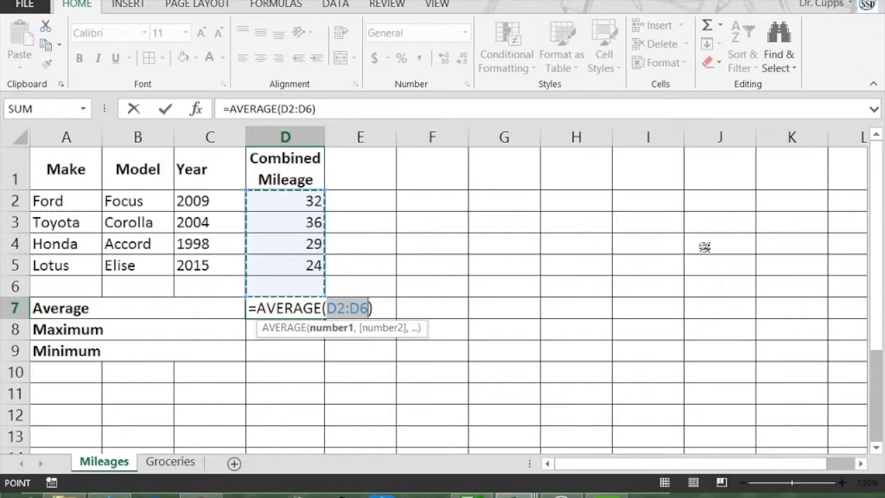
key("Return")
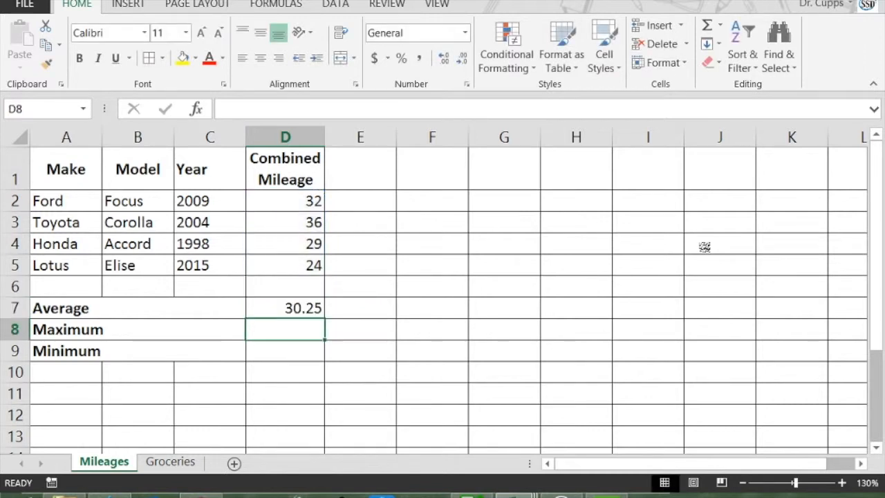
- Try entering 0 in the blank cell D6 within the averaged range, undo the entry, and reselect cell D7
key("Up")
key("Up")
type("0")
key("Return")
key("ctrl+z")
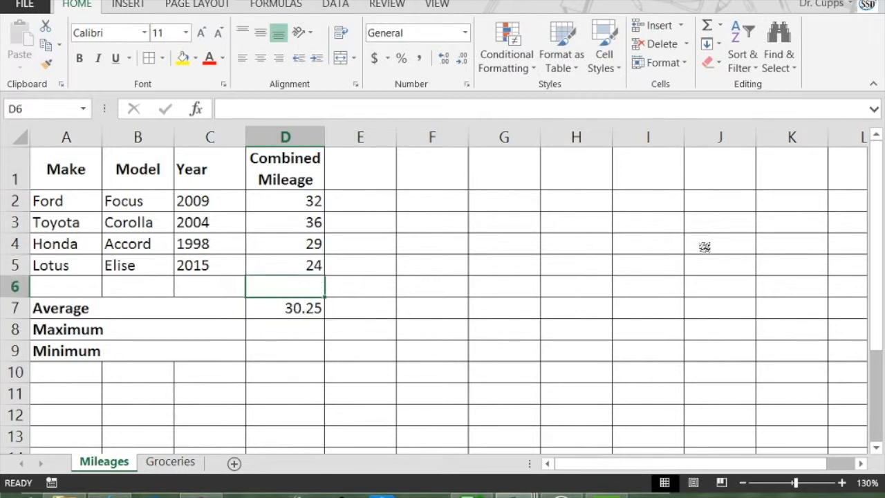
key("Down")
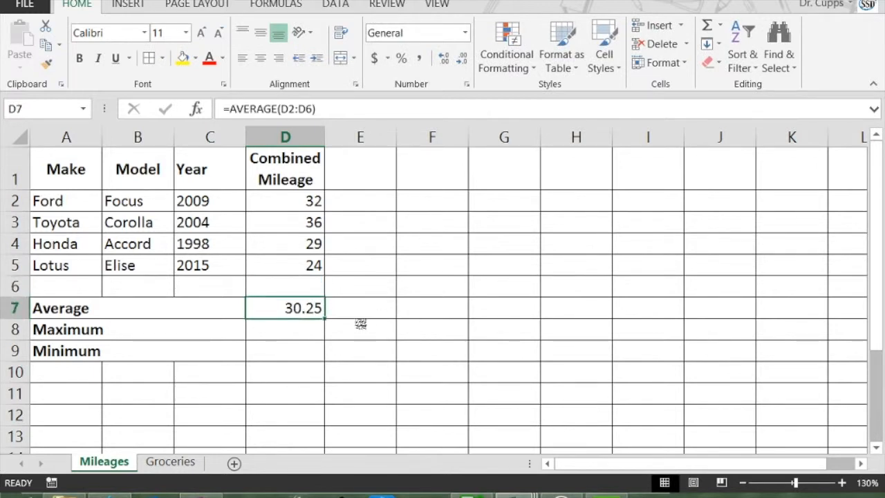
- Calculate the maximum mileage in cell D8 using AutoSum's Max function, replacing the proposed reference with D2:D5
left_click(292, 333)
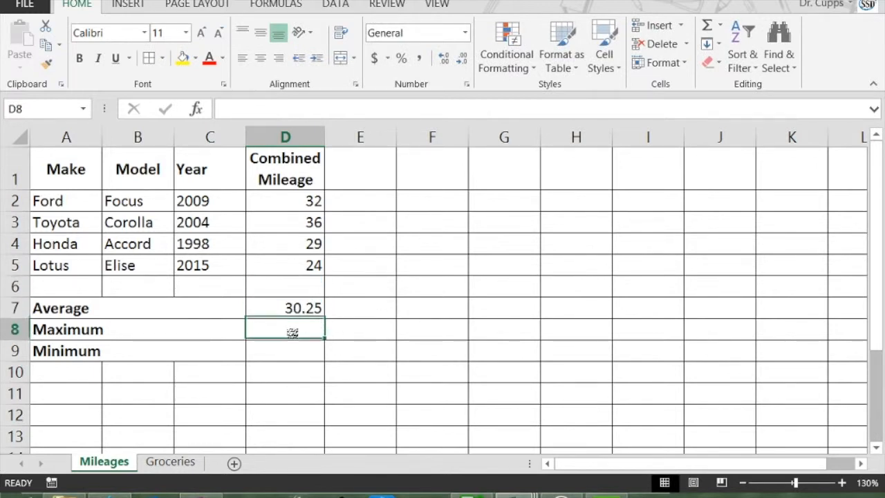
left_click(720, 26)
left_click(734, 109)
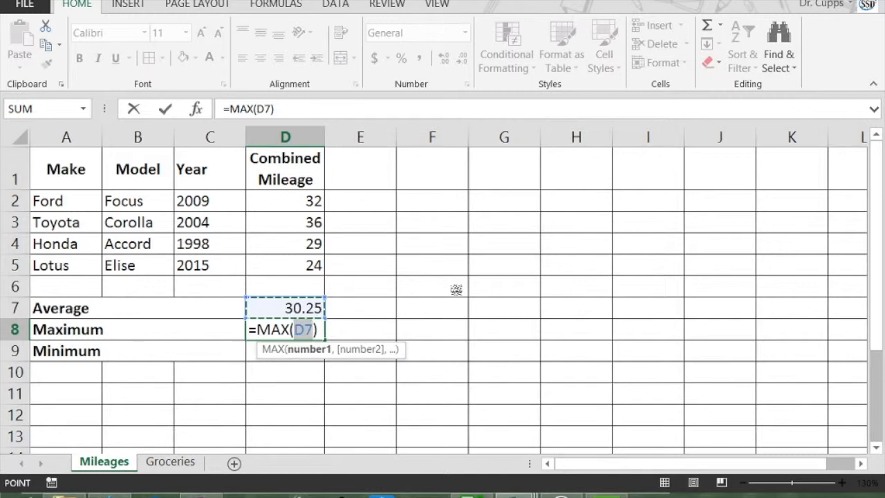
key("BackSpace")
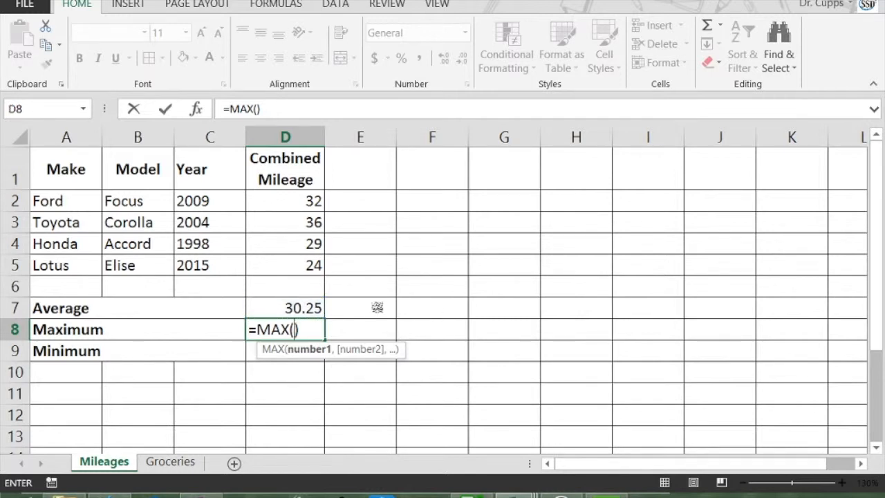
left_click_drag(304, 202, 303, 260)
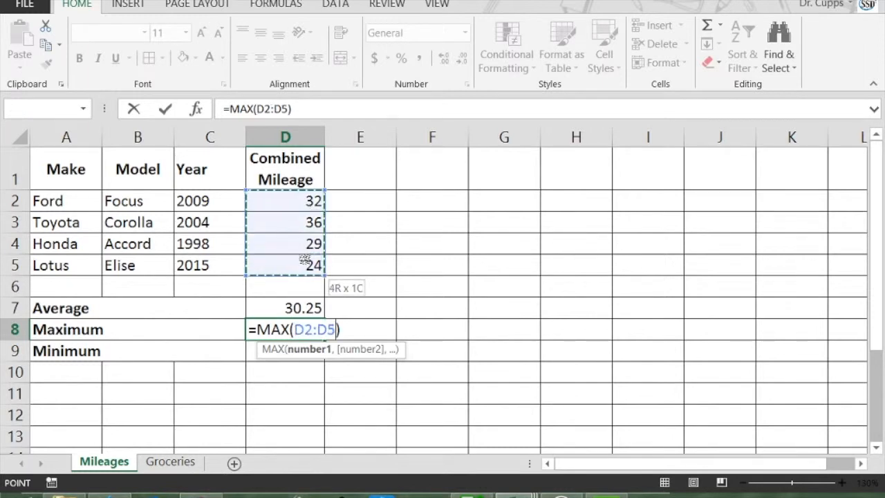
key("Return")
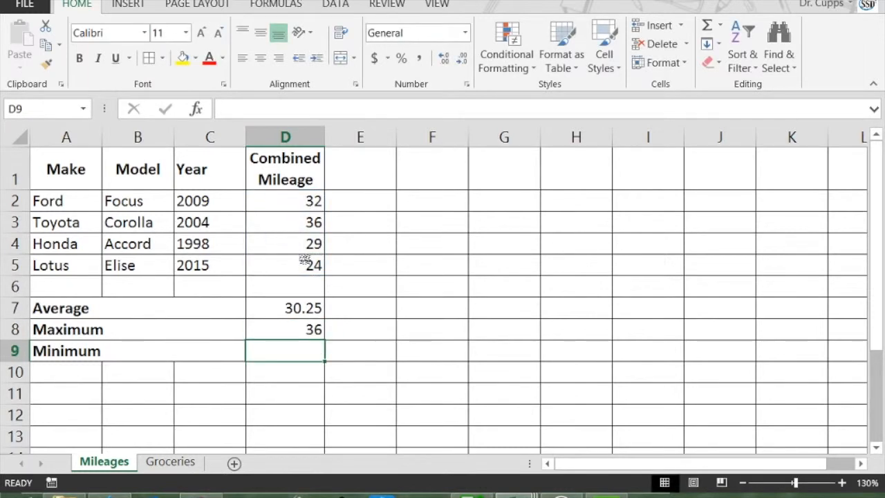
- Calculate the minimum mileage in cell D9 by entering a MIN formula over the range D2:D5
type("=")
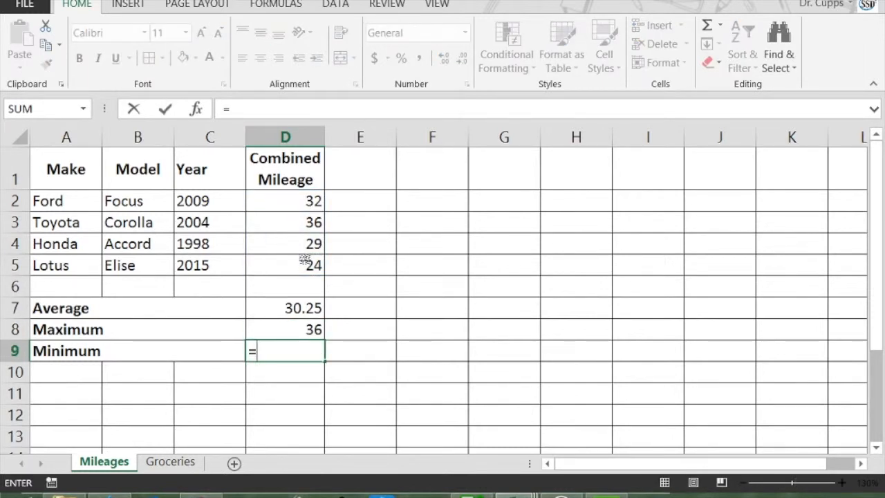
type("min")
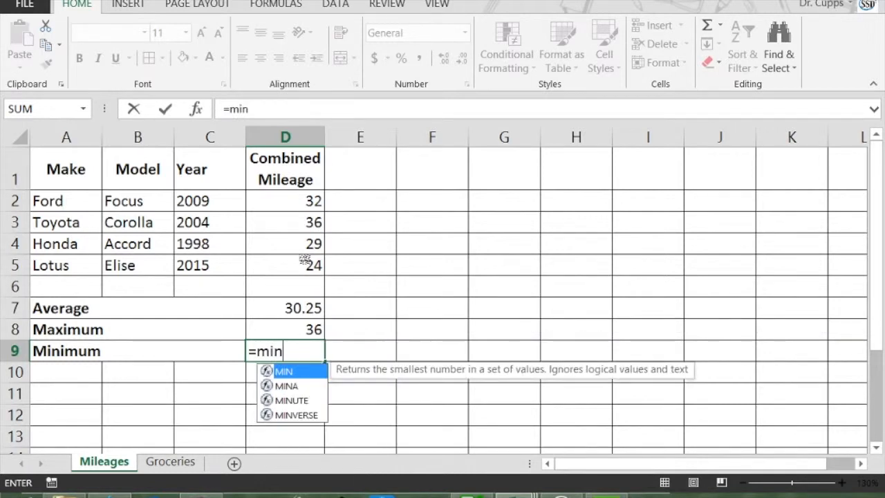
type("(d2:d4")
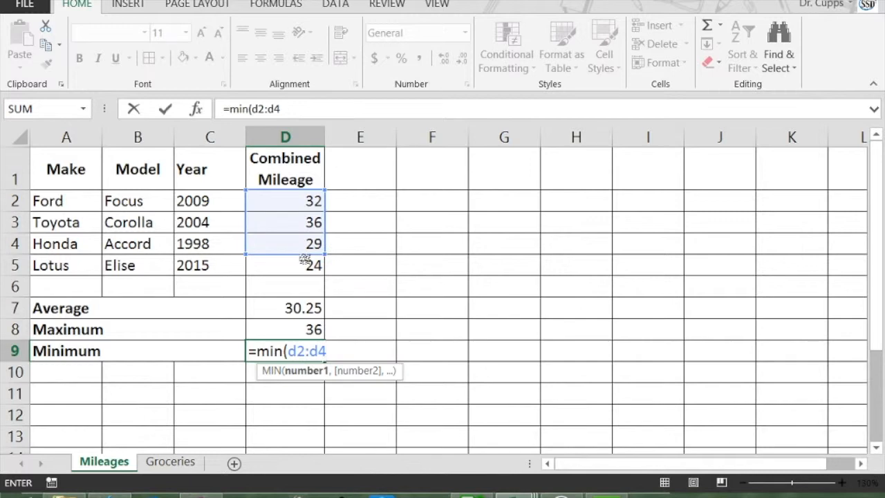
key("BackSpace")
type("5")
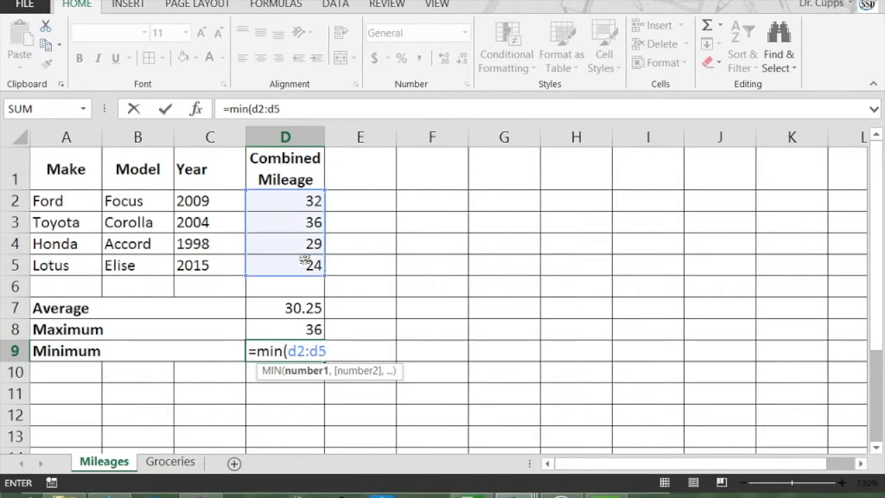
key("Return")
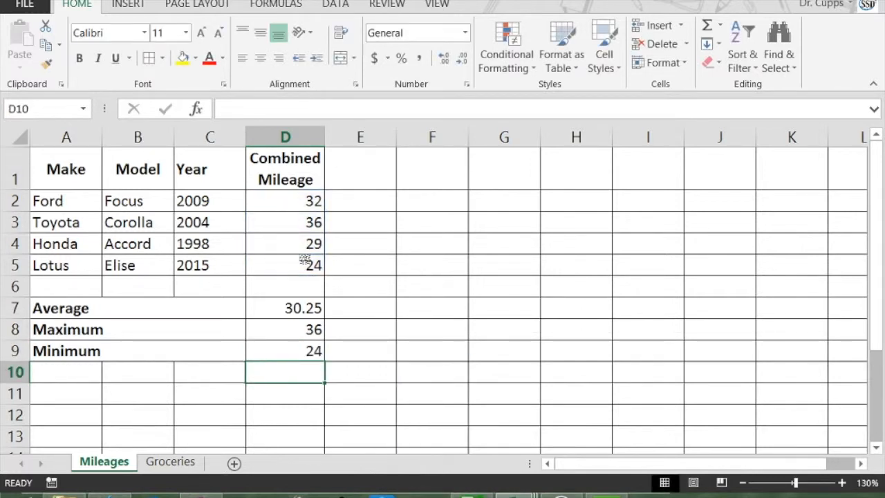